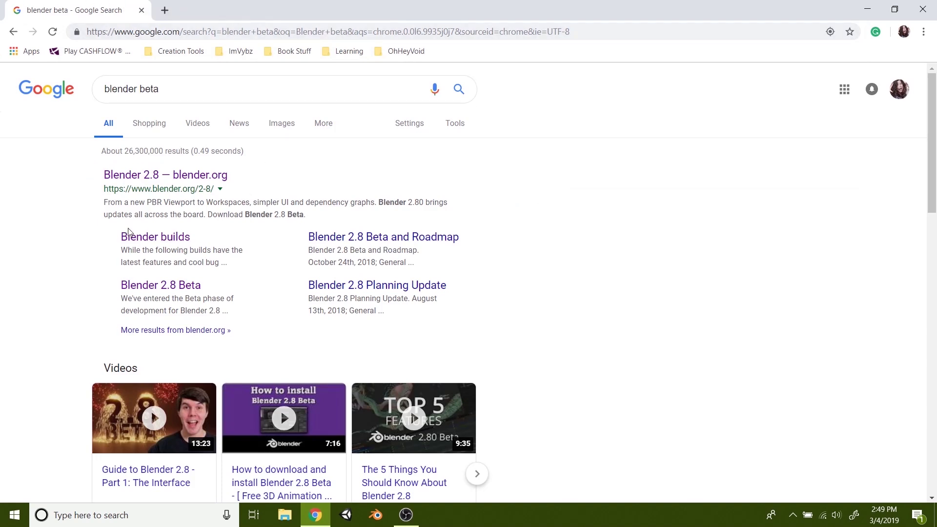
Open blender.org's Blender 2.8 page, read its What's New in 2.80 sections, then return to the top
left_click(161, 179)
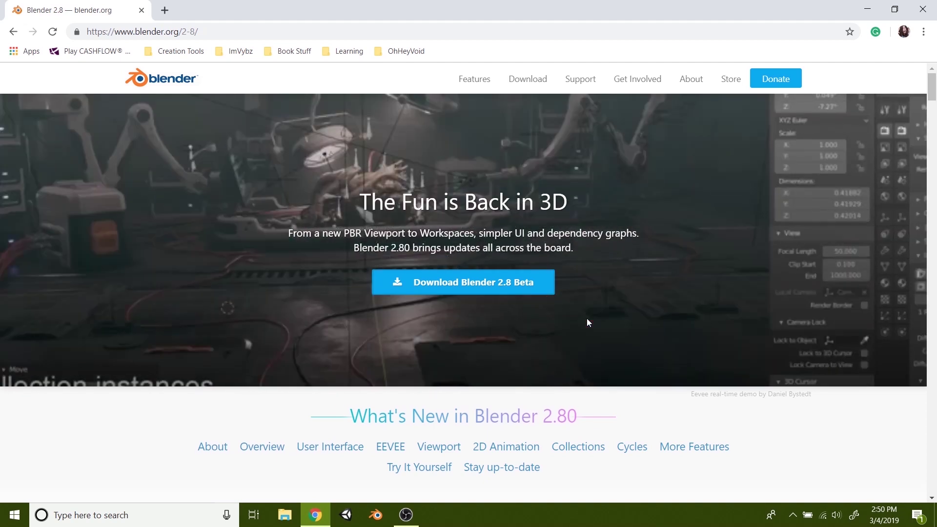
scroll(587, 322, "down", 1)
scroll(587, 321, "down", 4)
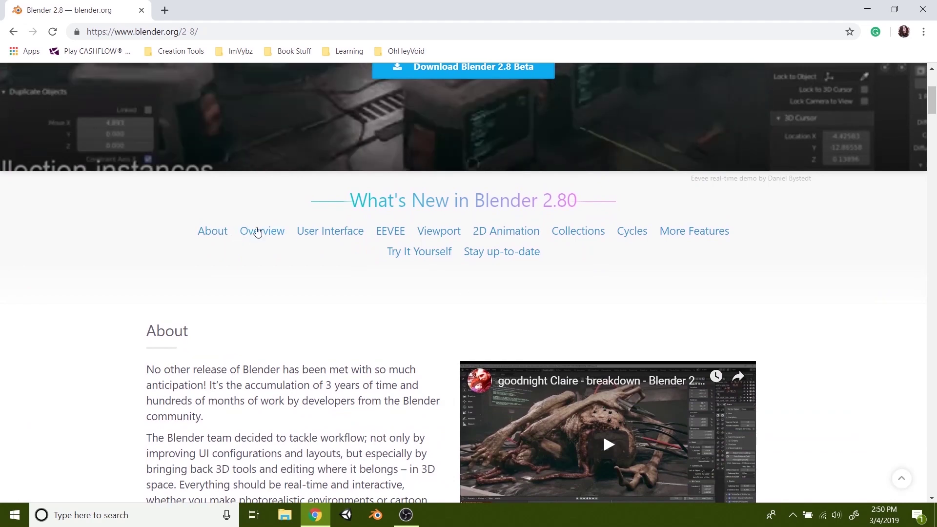
scroll(797, 332, "down", 4)
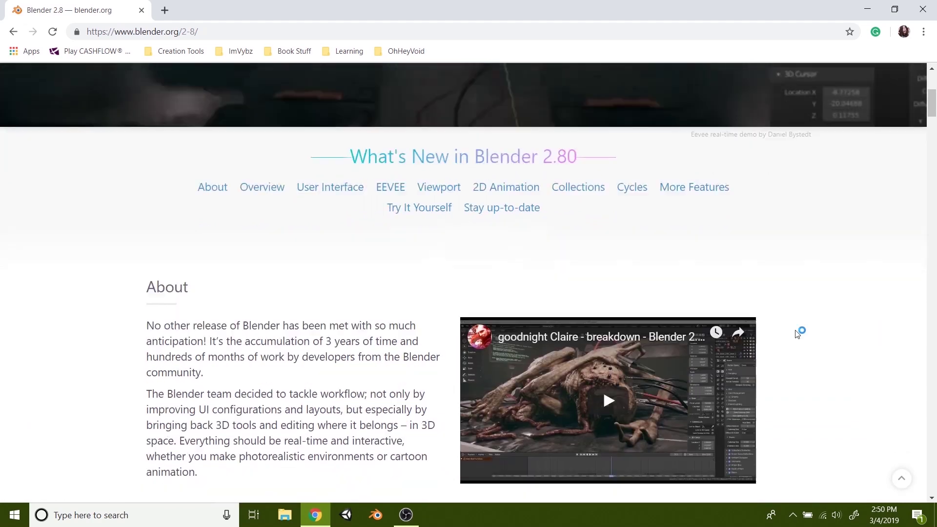
scroll(797, 334, "down", 12)
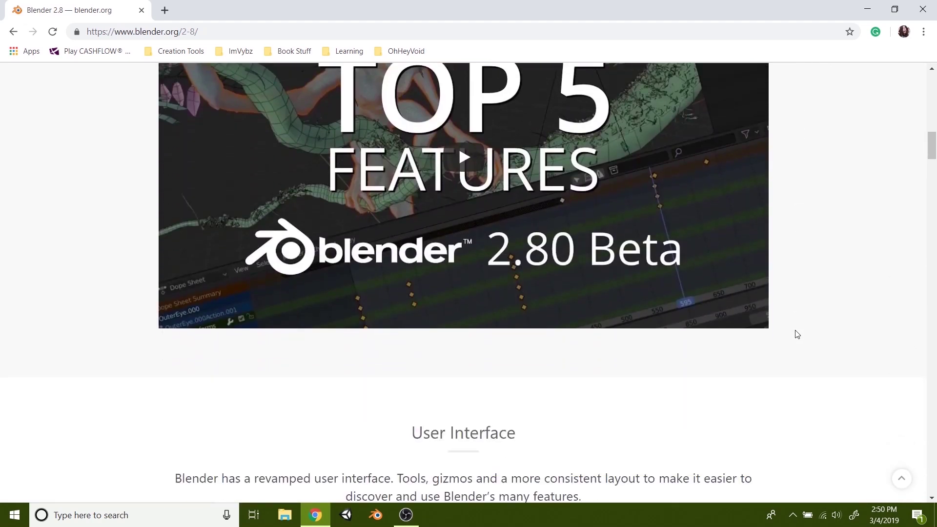
scroll(797, 334, "down", 18)
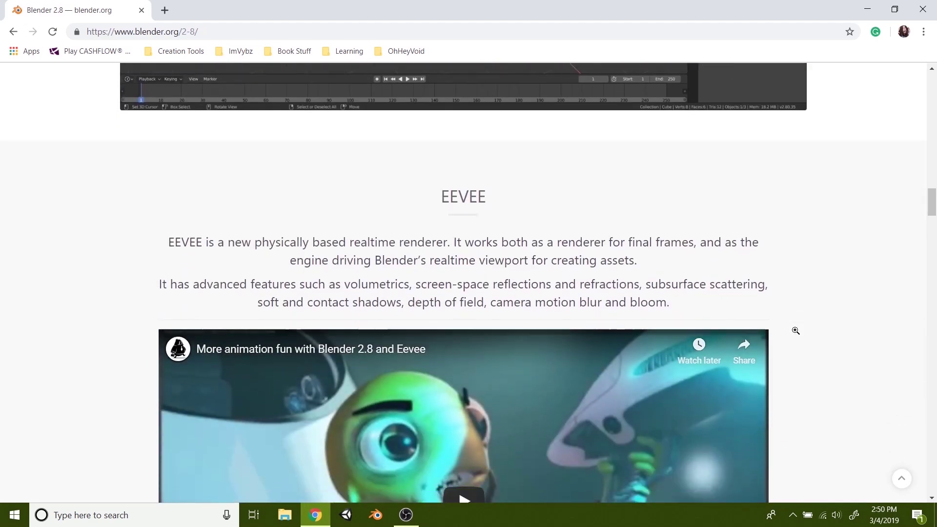
scroll(795, 331, "down", 6)
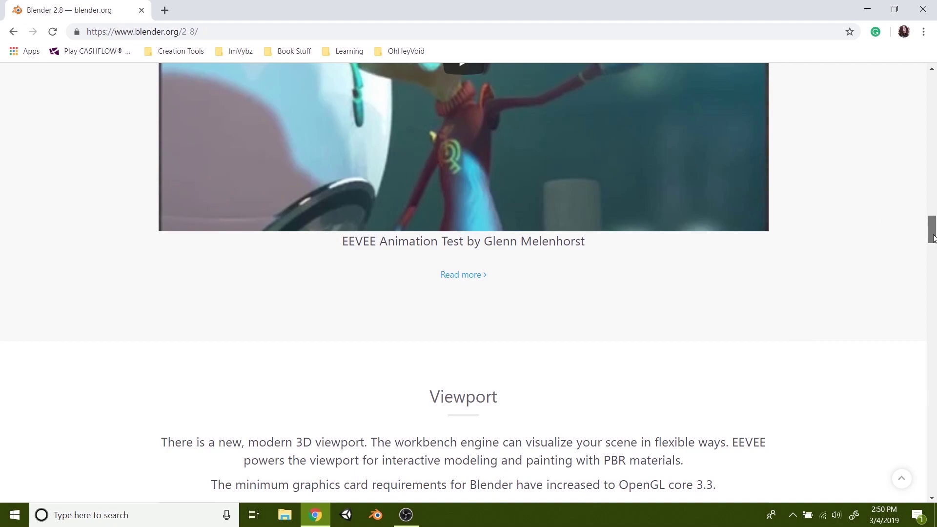
left_click_drag(932, 237, 924, 83)
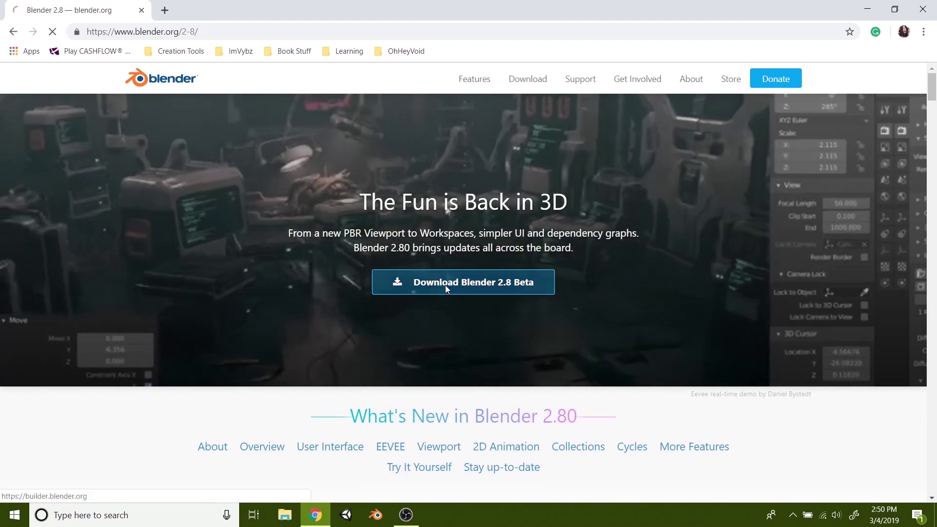
On the Blender 2.8 Beta download page, compare the macOS and Linux builds, then return to Windows
left_click(446, 287)
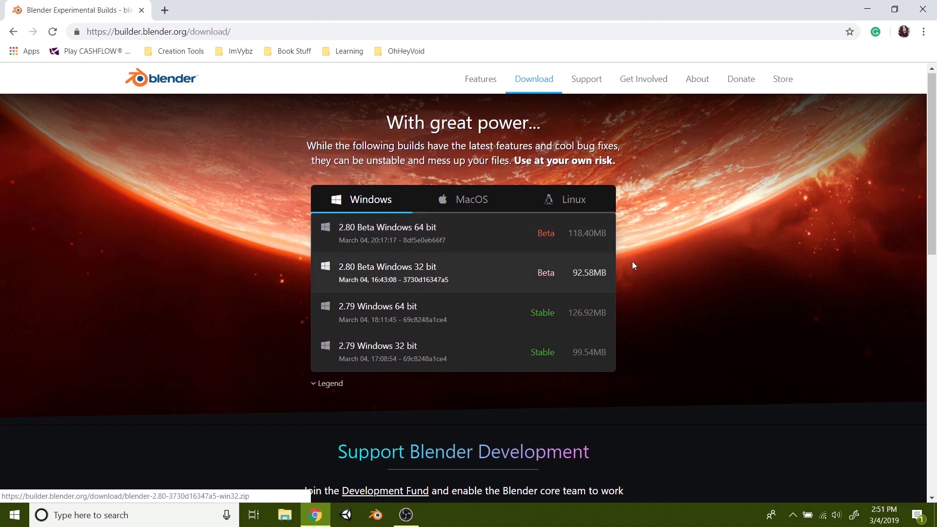
left_click(478, 200)
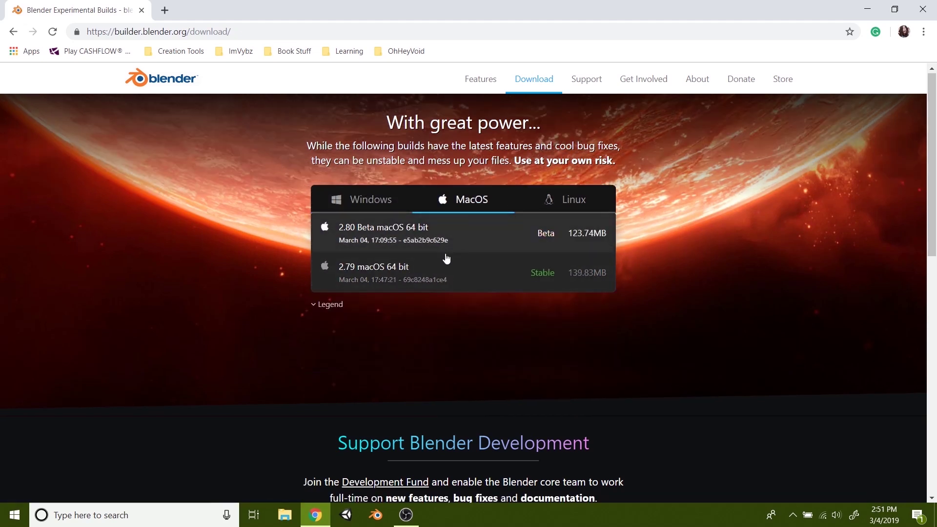
left_click(564, 202)
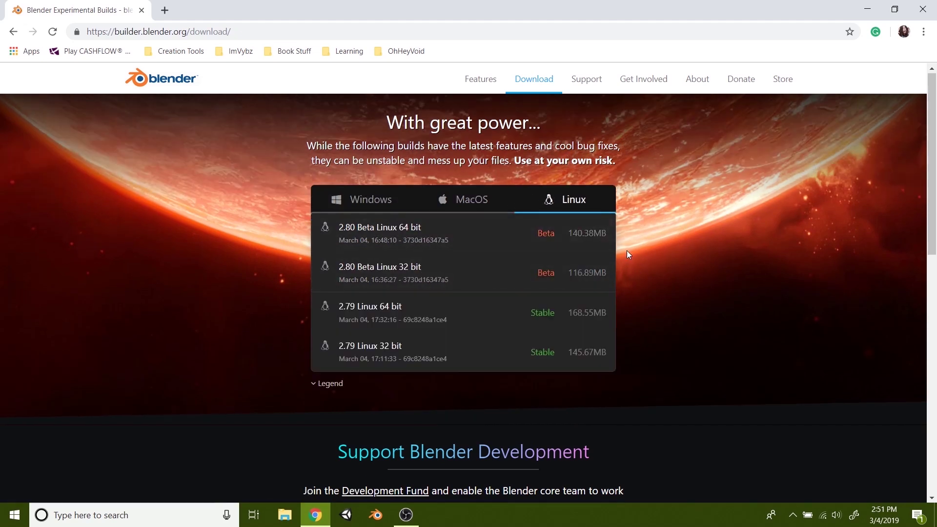
left_click(386, 201)
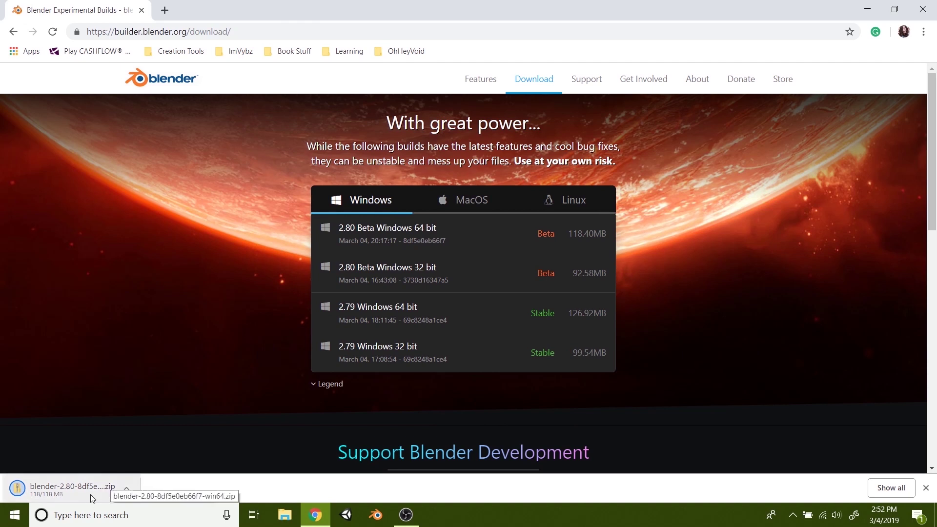
Use Chrome's Show in folder to reveal the 118 MB blender-2.80 zip in Downloads
left_click(126, 490)
left_click(156, 496)
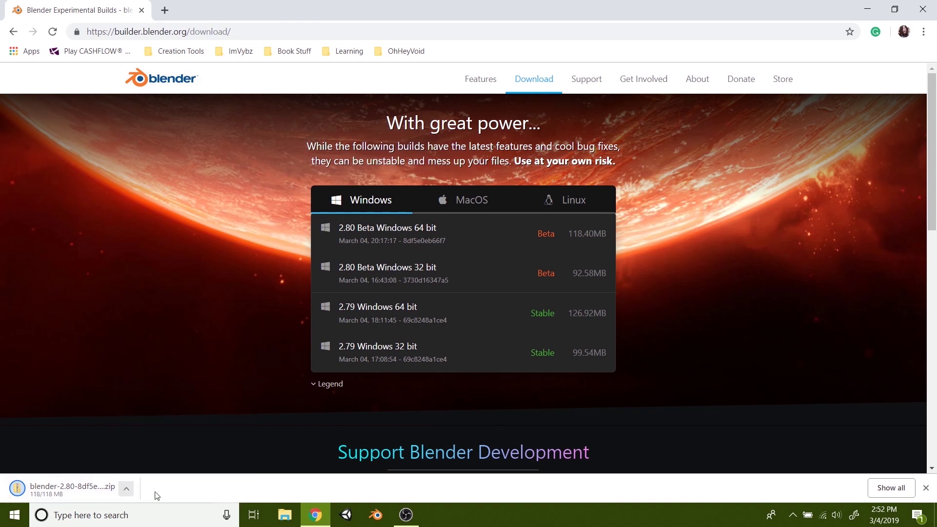
left_click(129, 492)
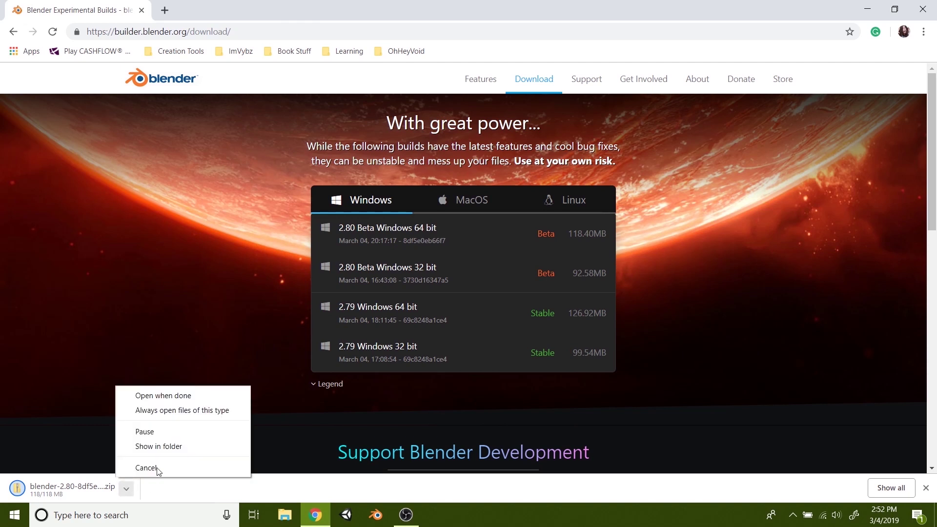
left_click(172, 446)
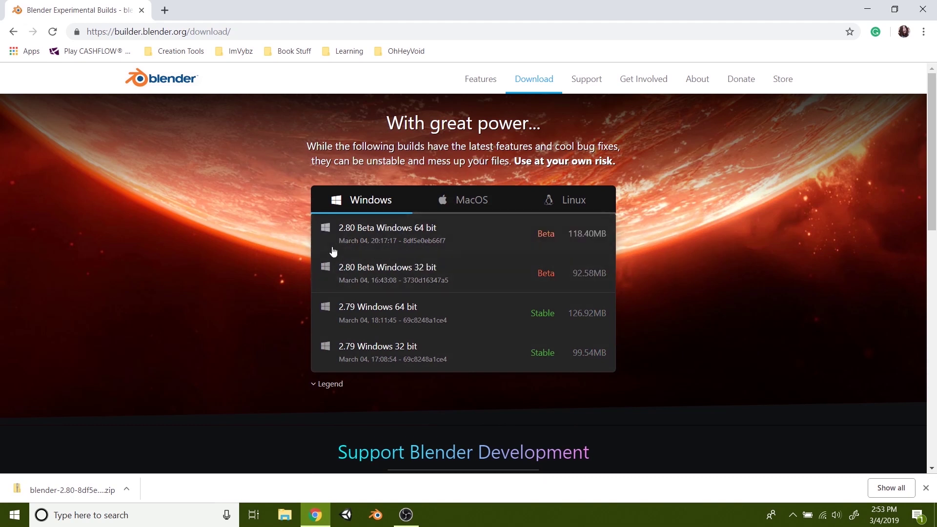
left_click(126, 490)
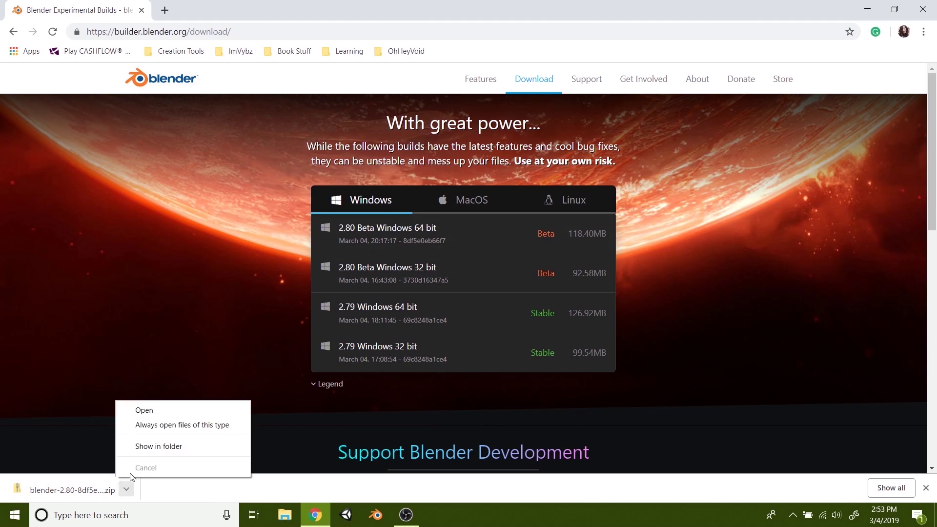
left_click(156, 446)
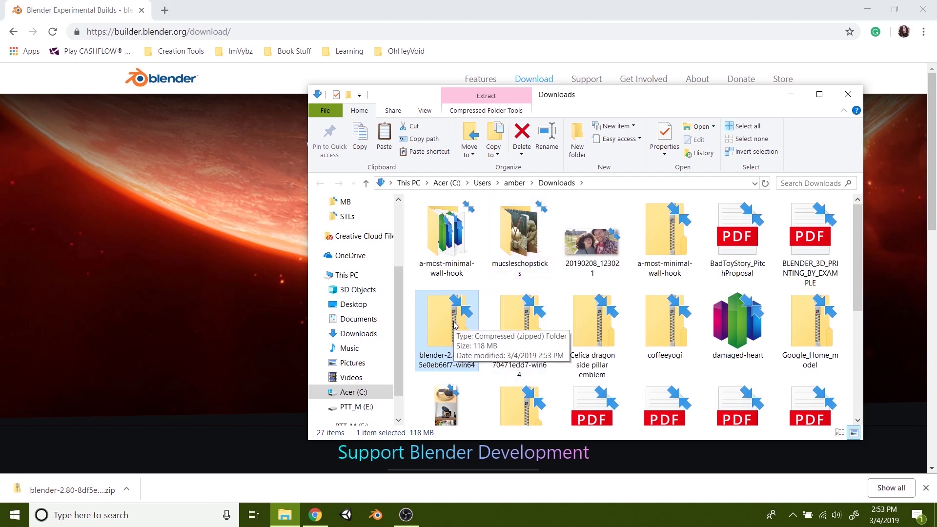
Extract All the blender zip, targeting E:\MASTER CLASSES\3D Design for 3D Print - Beginners\BLENDER
right_click(442, 333)
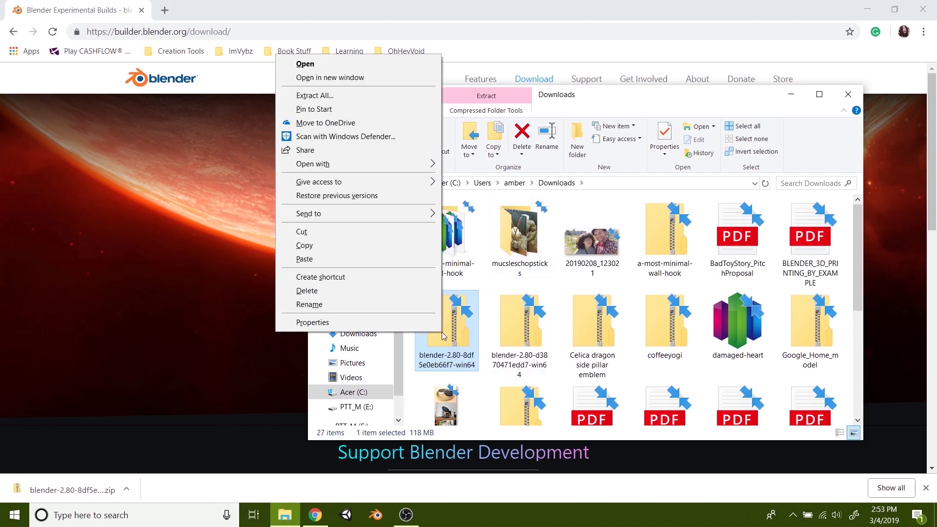
left_click(370, 96)
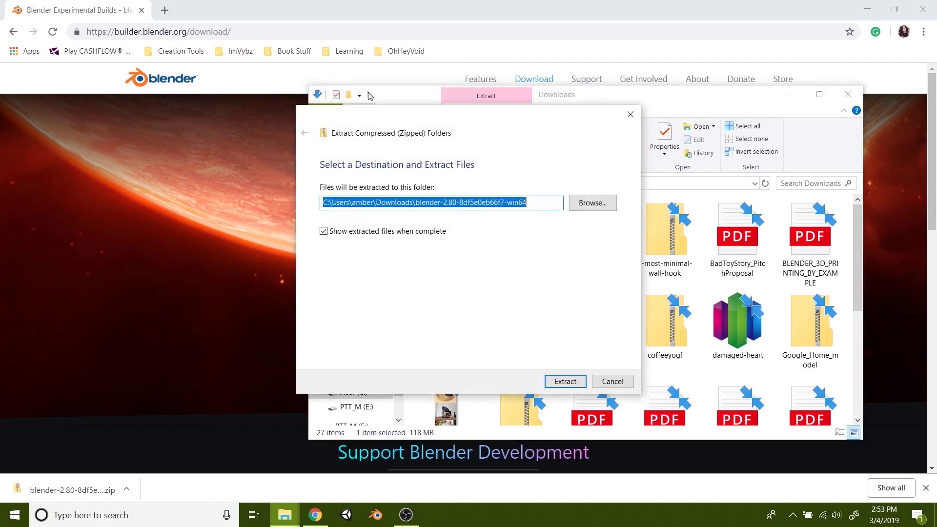
left_click(591, 203)
scroll(364, 339, "down", 3)
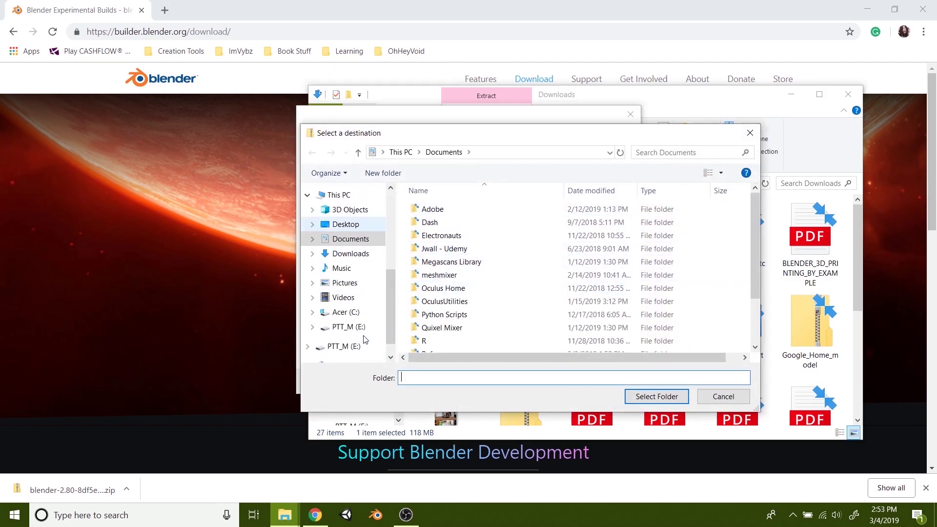
left_click(360, 327)
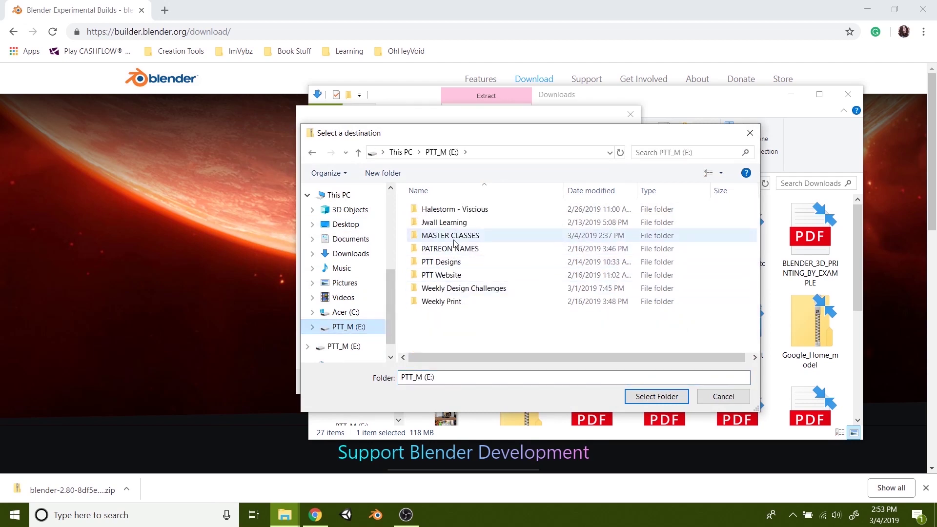
double_click(450, 236)
double_click(435, 209)
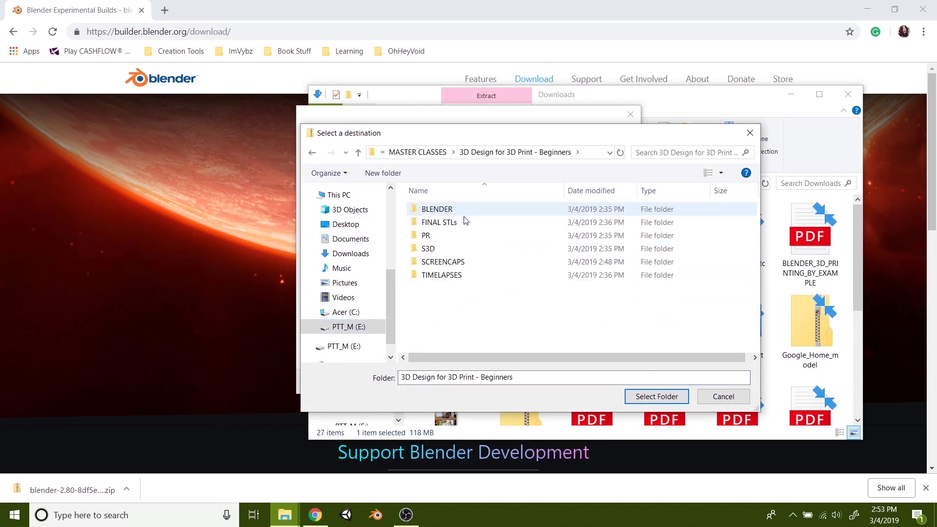
double_click(431, 210)
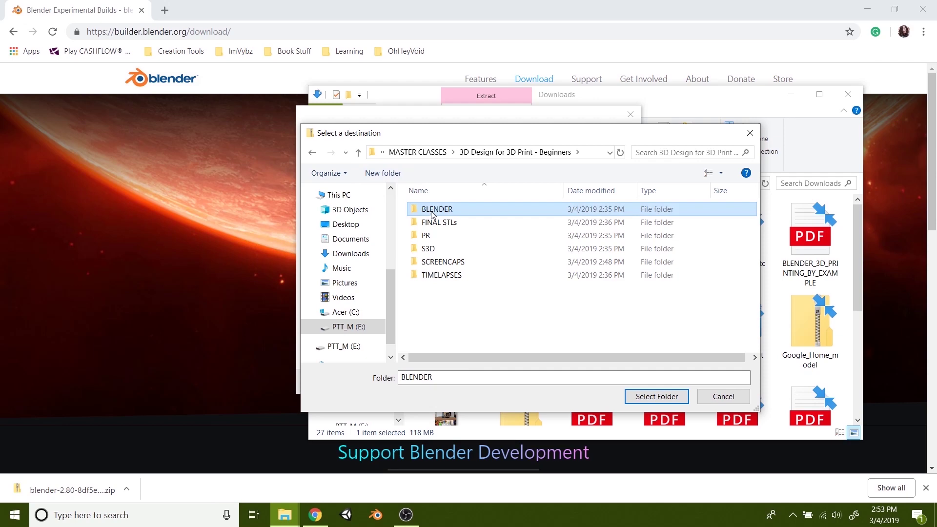
left_click(640, 397)
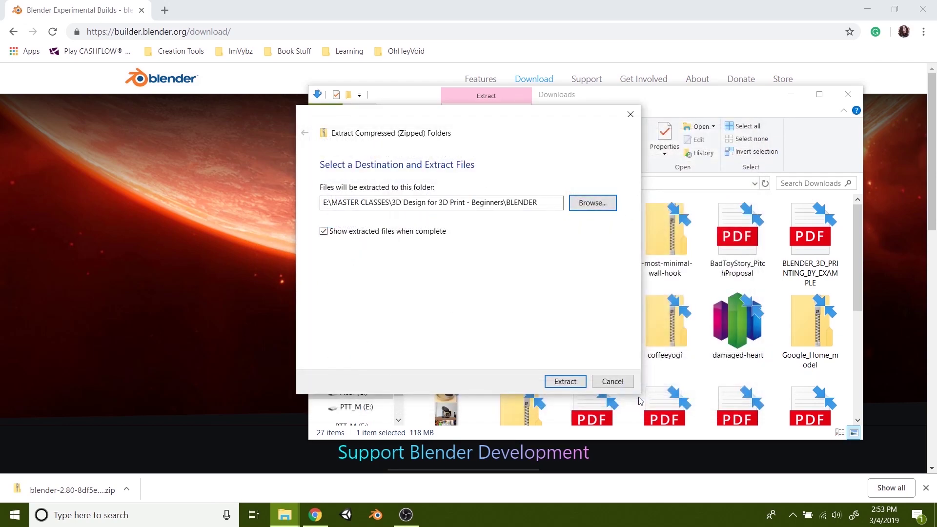
Extract the zip, then open blender-2.80.0-git.8df5e0eb66f7-windows64 and scroll to the blender application
left_click(560, 383)
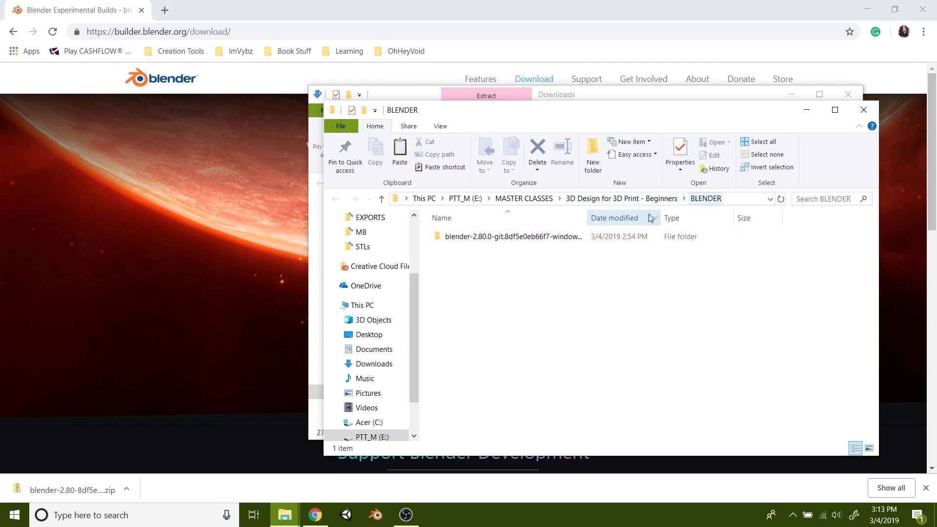
double_click(500, 238)
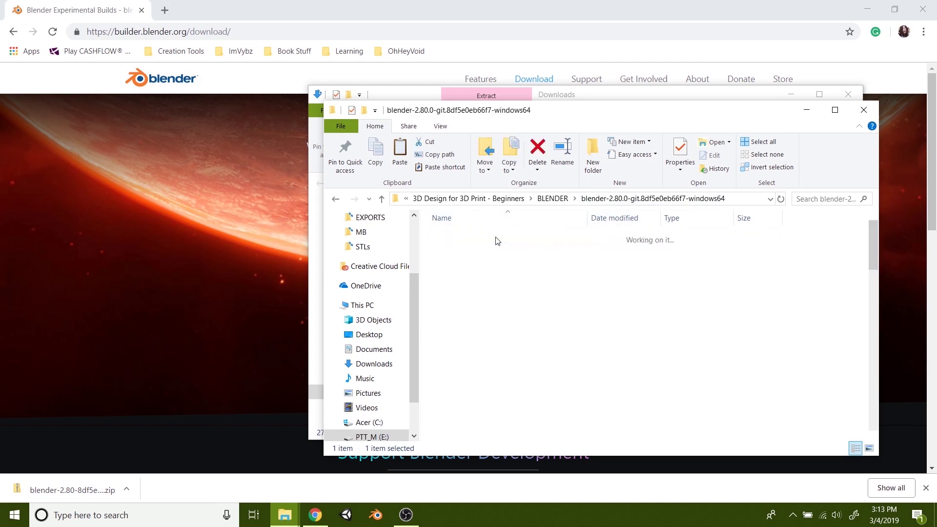
scroll(489, 324, "down", 12)
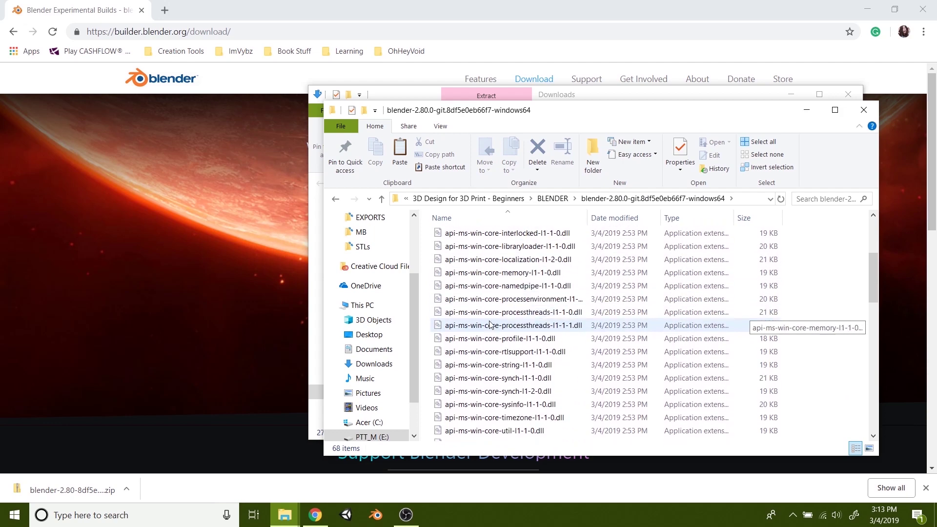
scroll(490, 324, "down", 2)
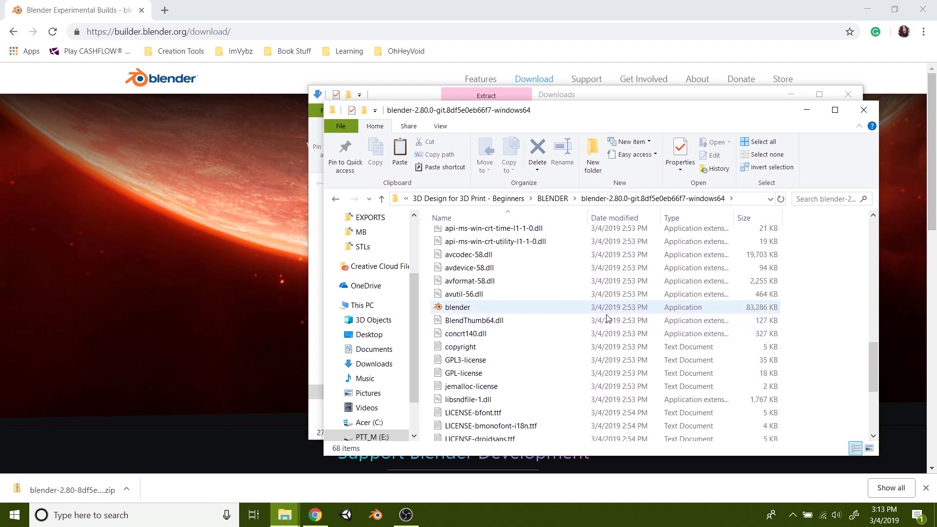
Launch blender.exe, choosing More info and Run anyway in the SmartScreen warning
double_click(460, 309)
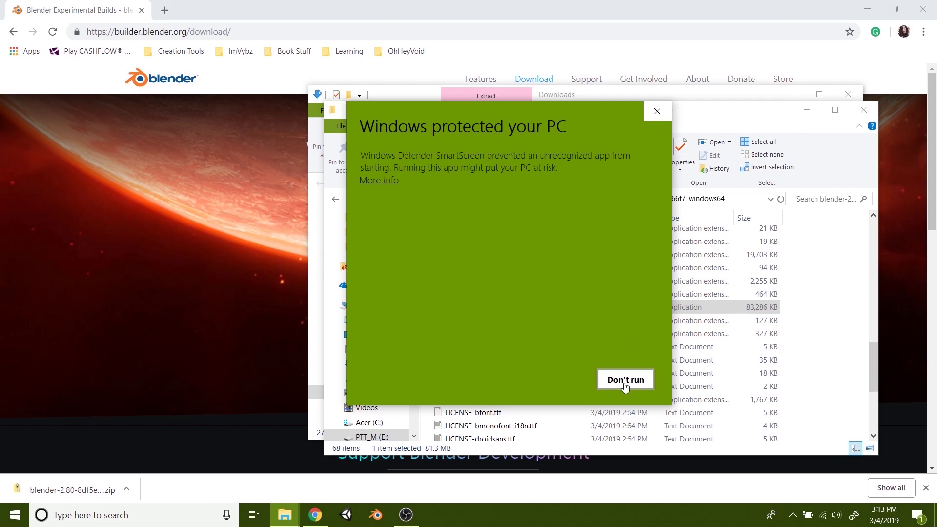
left_click(387, 183)
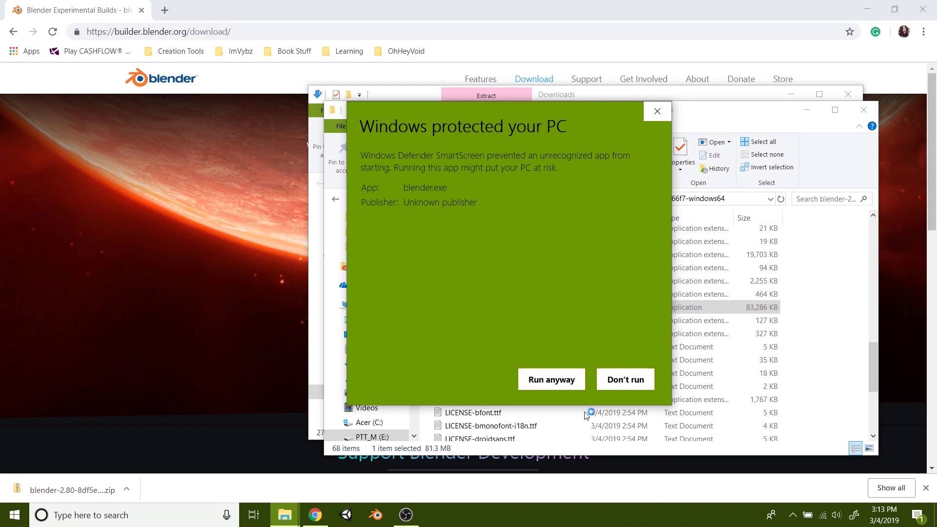
left_click(553, 380)
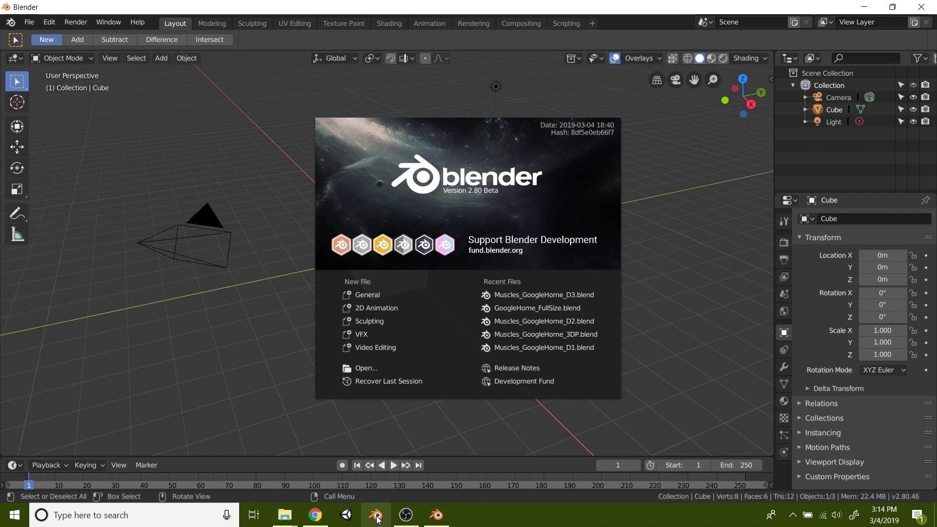
Unpin the old Blender taskbar shortcut and pin the running Blender 2.80 Beta instead
right_click(377, 519)
left_click(356, 487)
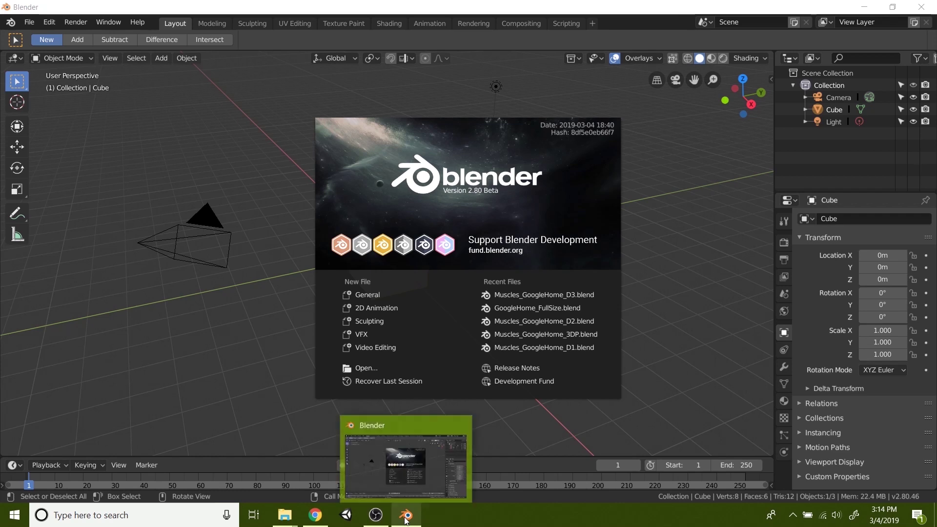
right_click(406, 520)
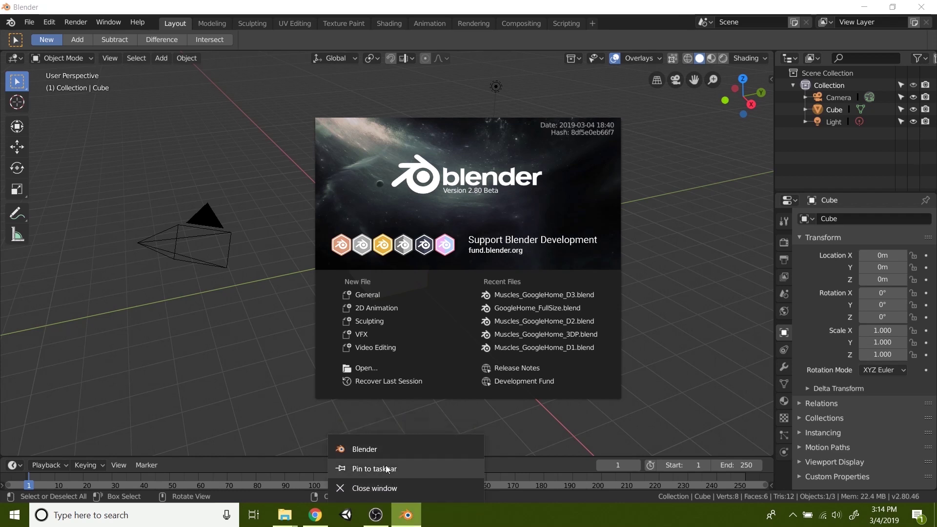
left_click(388, 469)
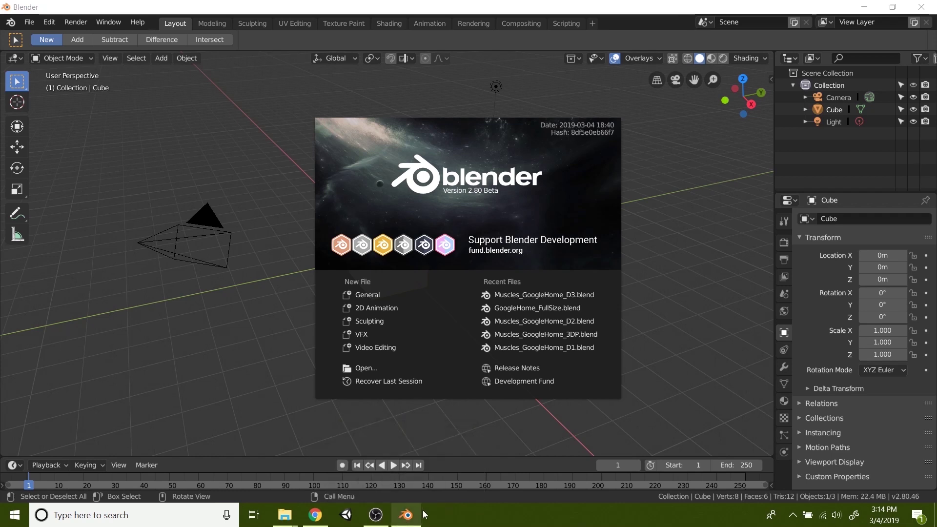